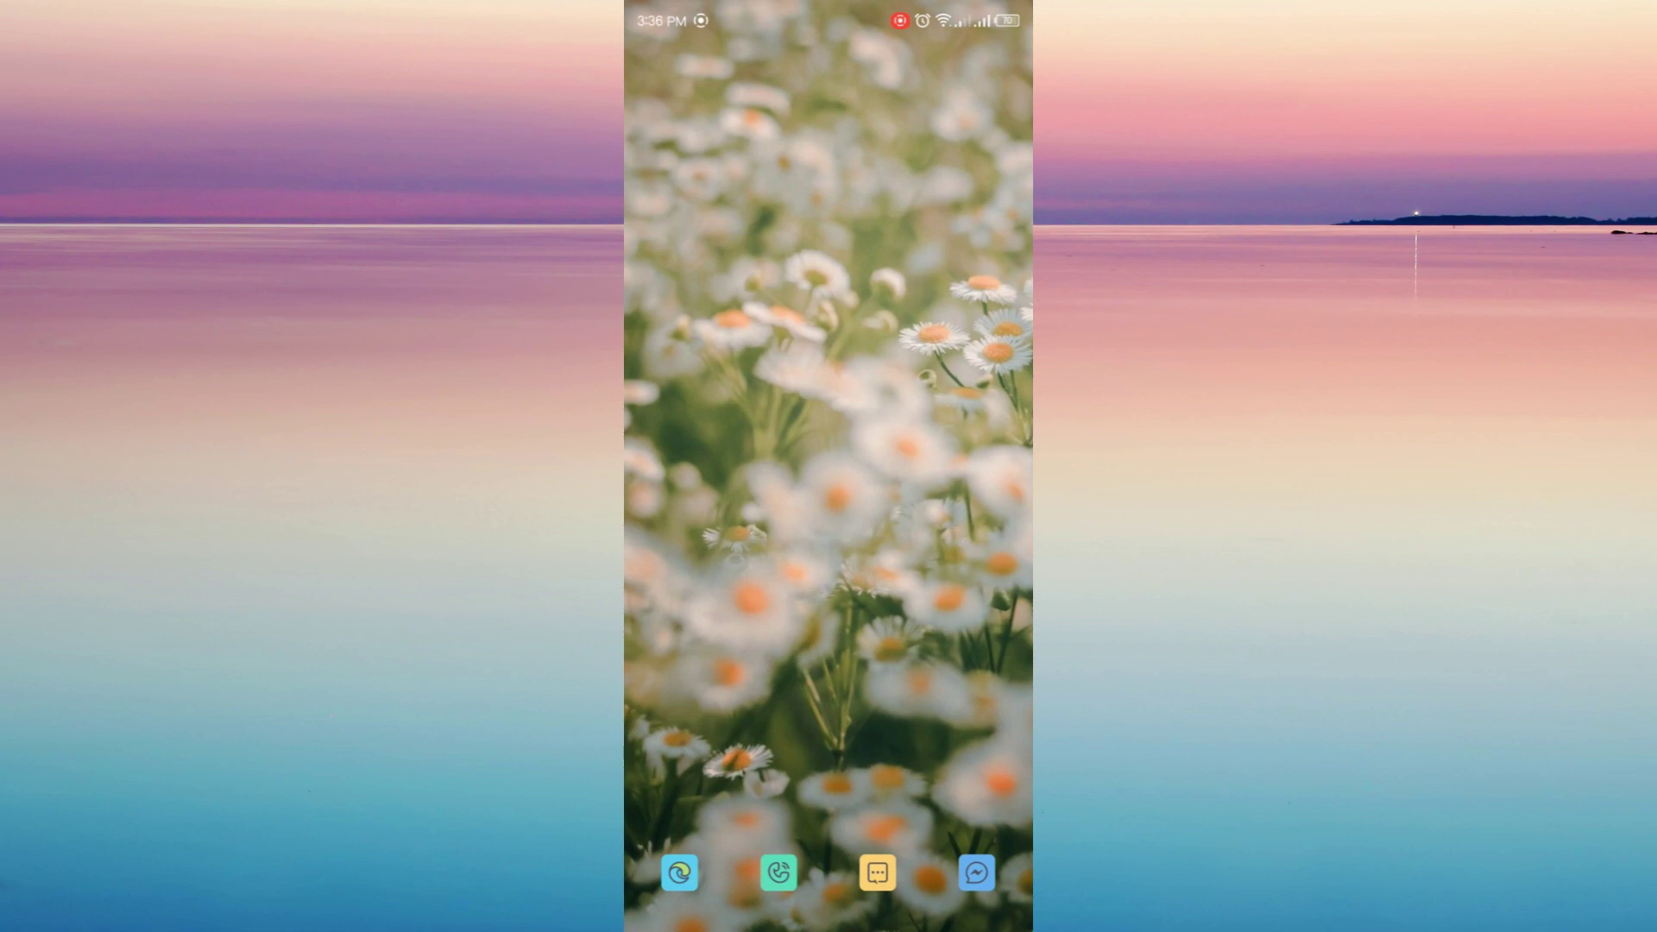
Swipe up from the Android home screen to show all installed apps
{"action": "left_click_drag", "start_coordinate": [830, 778], "coordinate": [829, 389]}
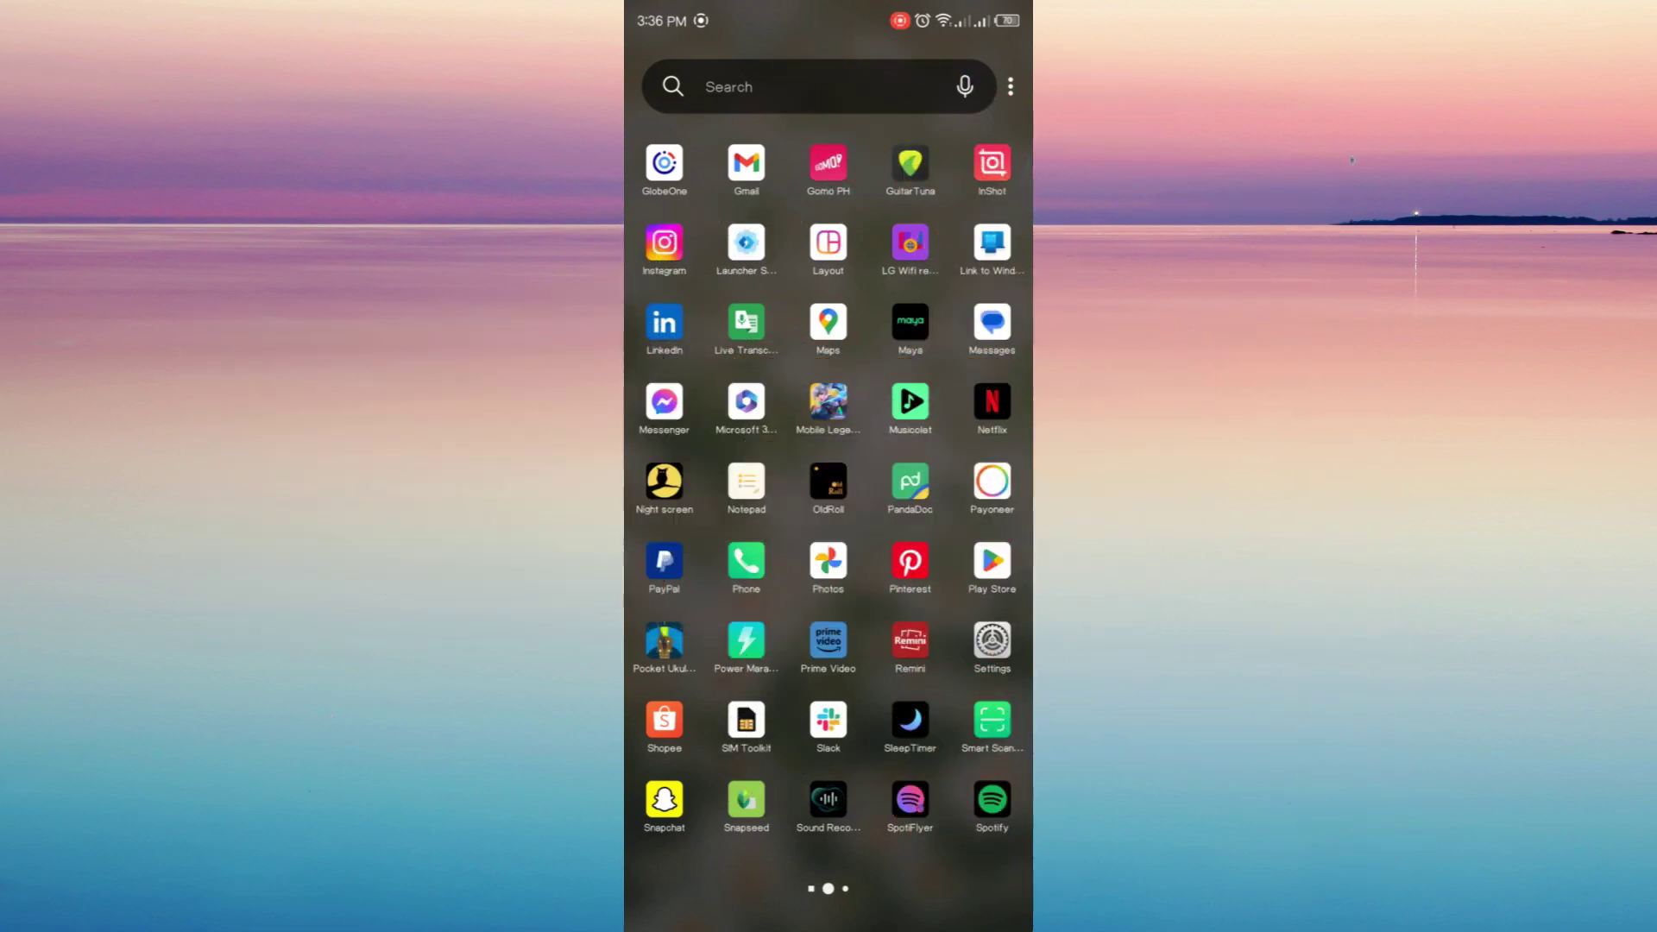
Launch Gmail and go to Manage your Google Account from the profile avatar
{"action": "left_click", "coordinate": [746, 162]}
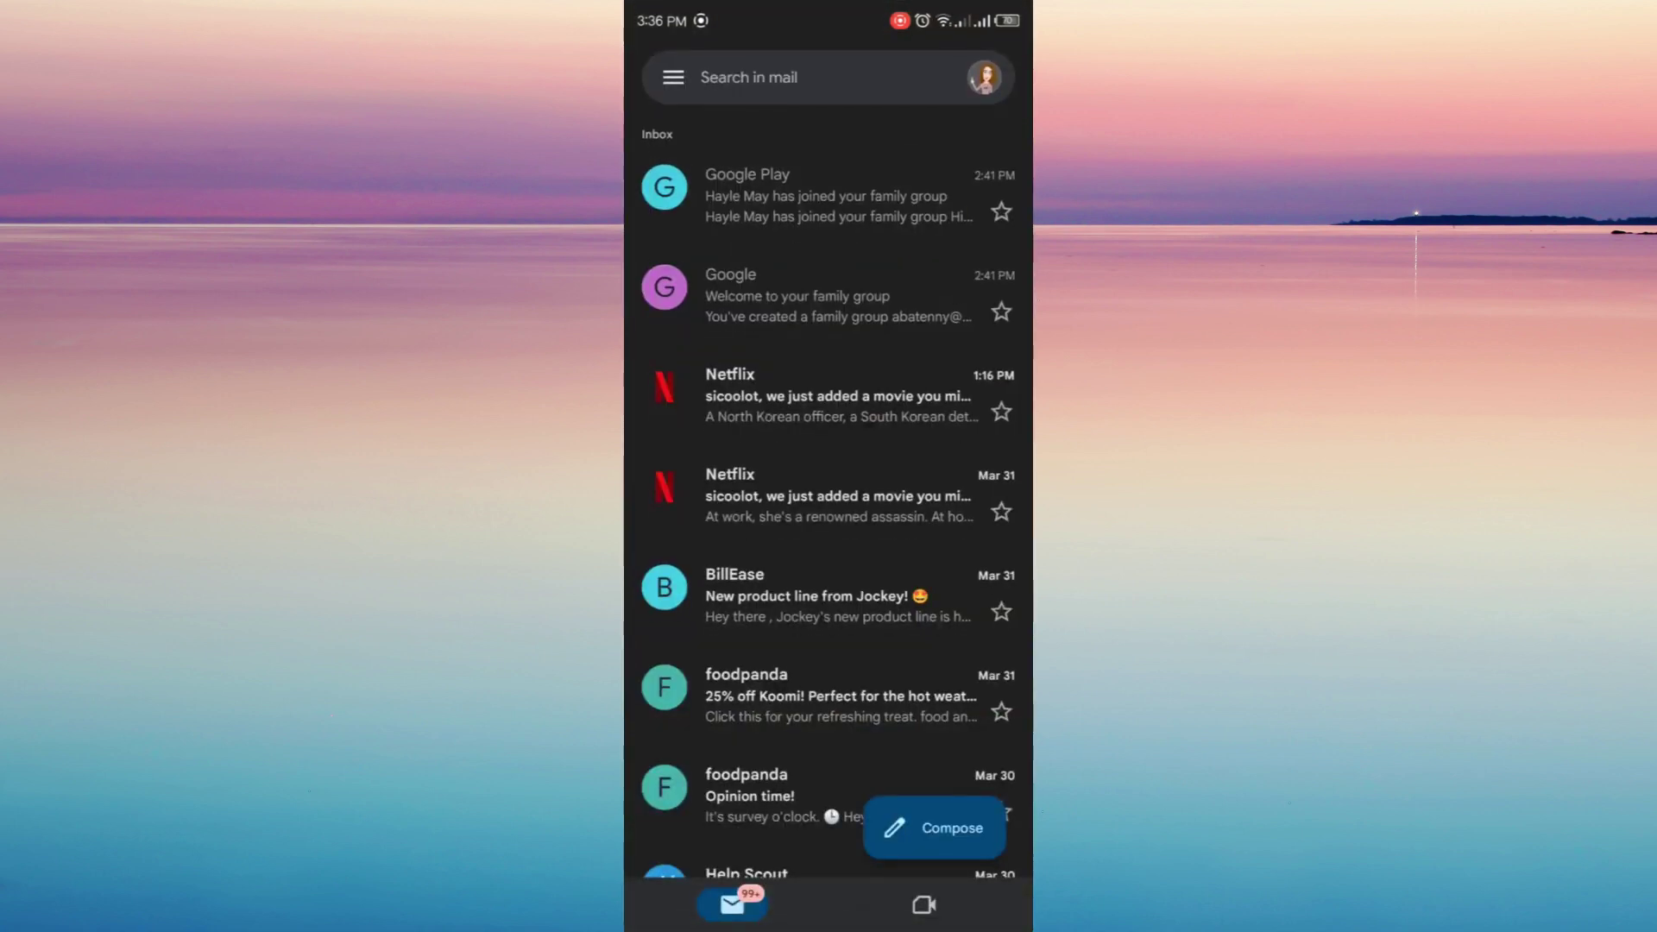
{"action": "left_click", "coordinate": [983, 77]}
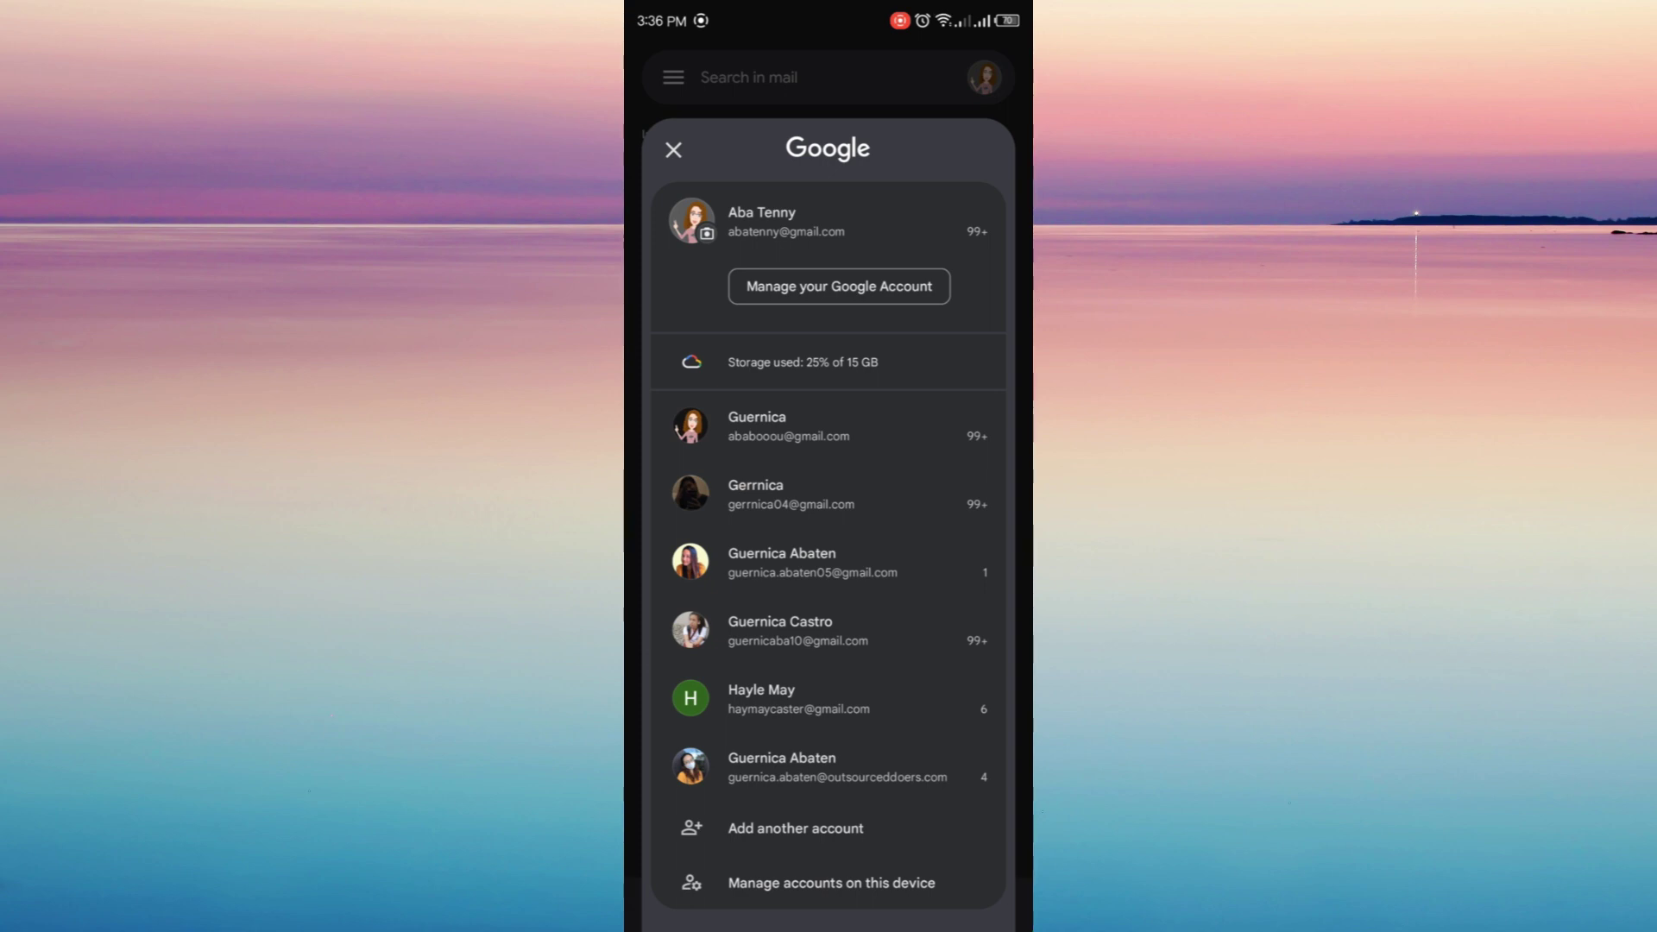
{"action": "left_click", "coordinate": [838, 286]}
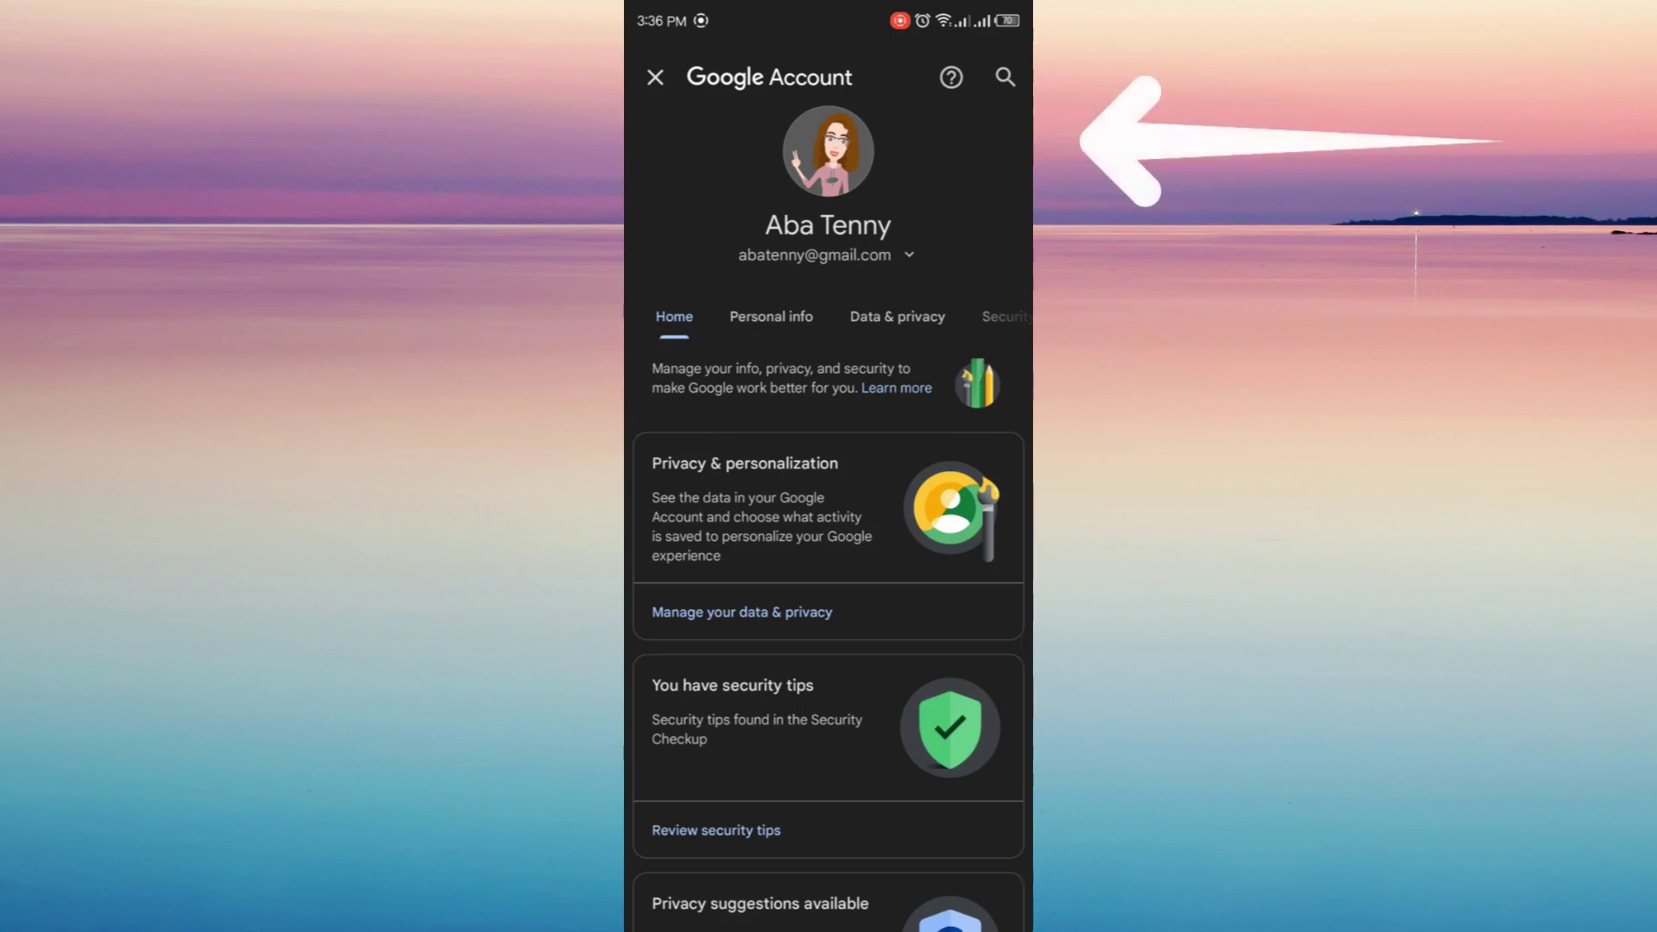
{"action": "scroll", "coordinate": [829, 316], "scroll_direction": "right", "scroll_amount": 3}
{"action": "scroll", "coordinate": [828, 317], "scroll_direction": "right", "scroll_amount": 3}
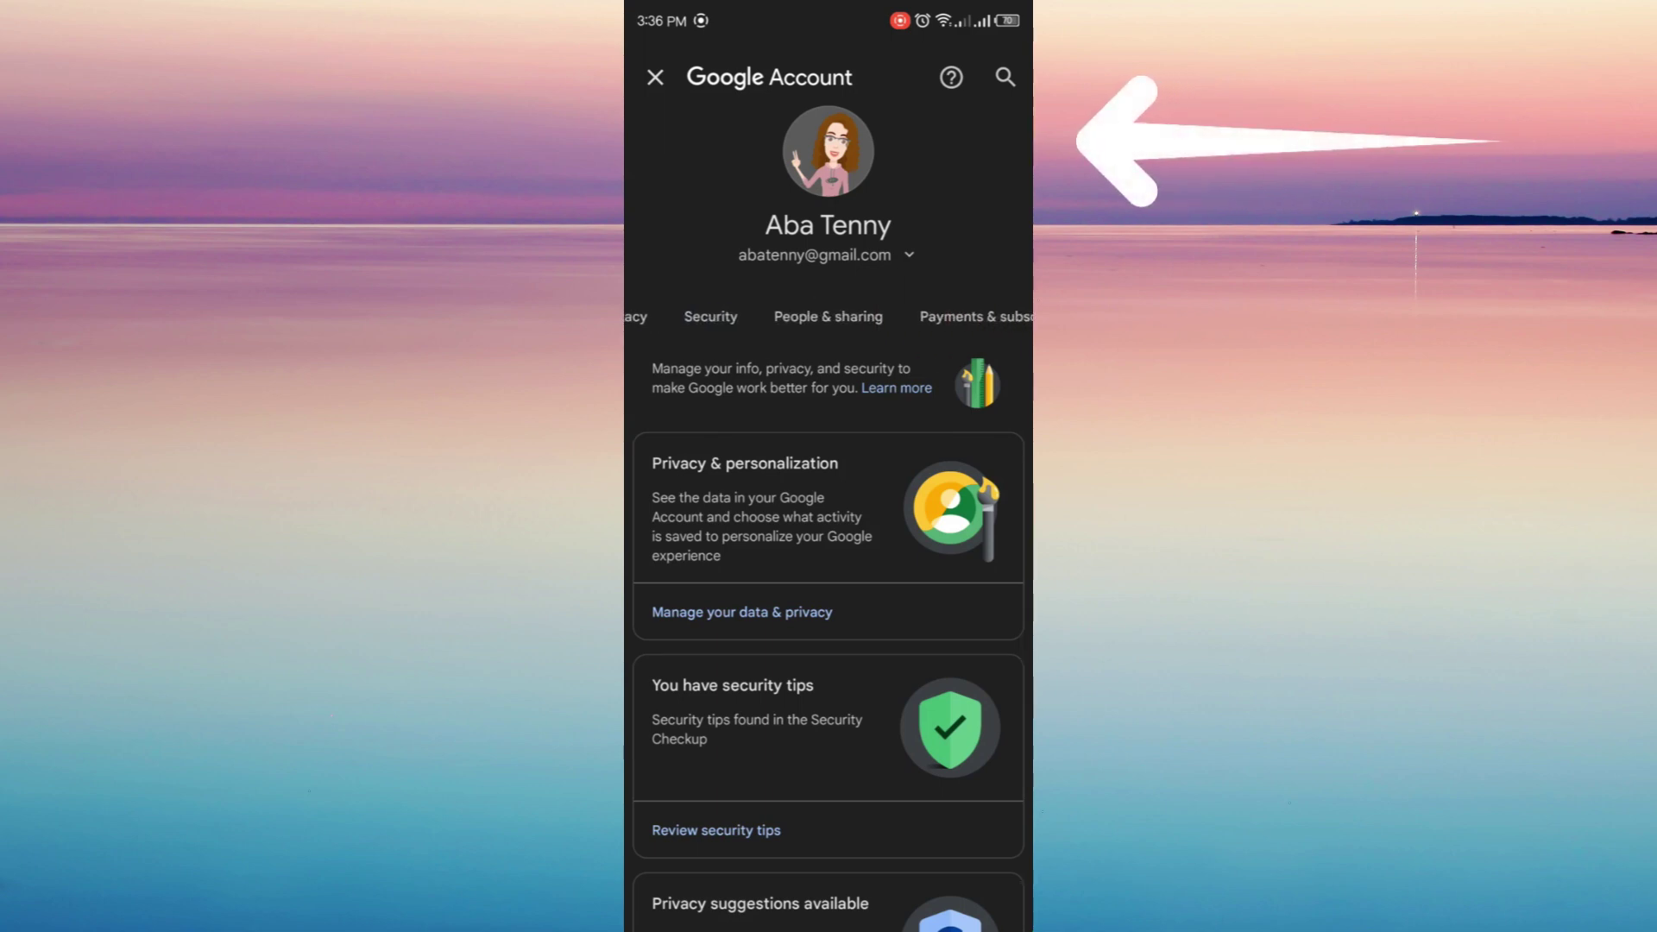
Go to the People & sharing family settings to start removing a member
{"action": "left_click", "coordinate": [799, 316]}
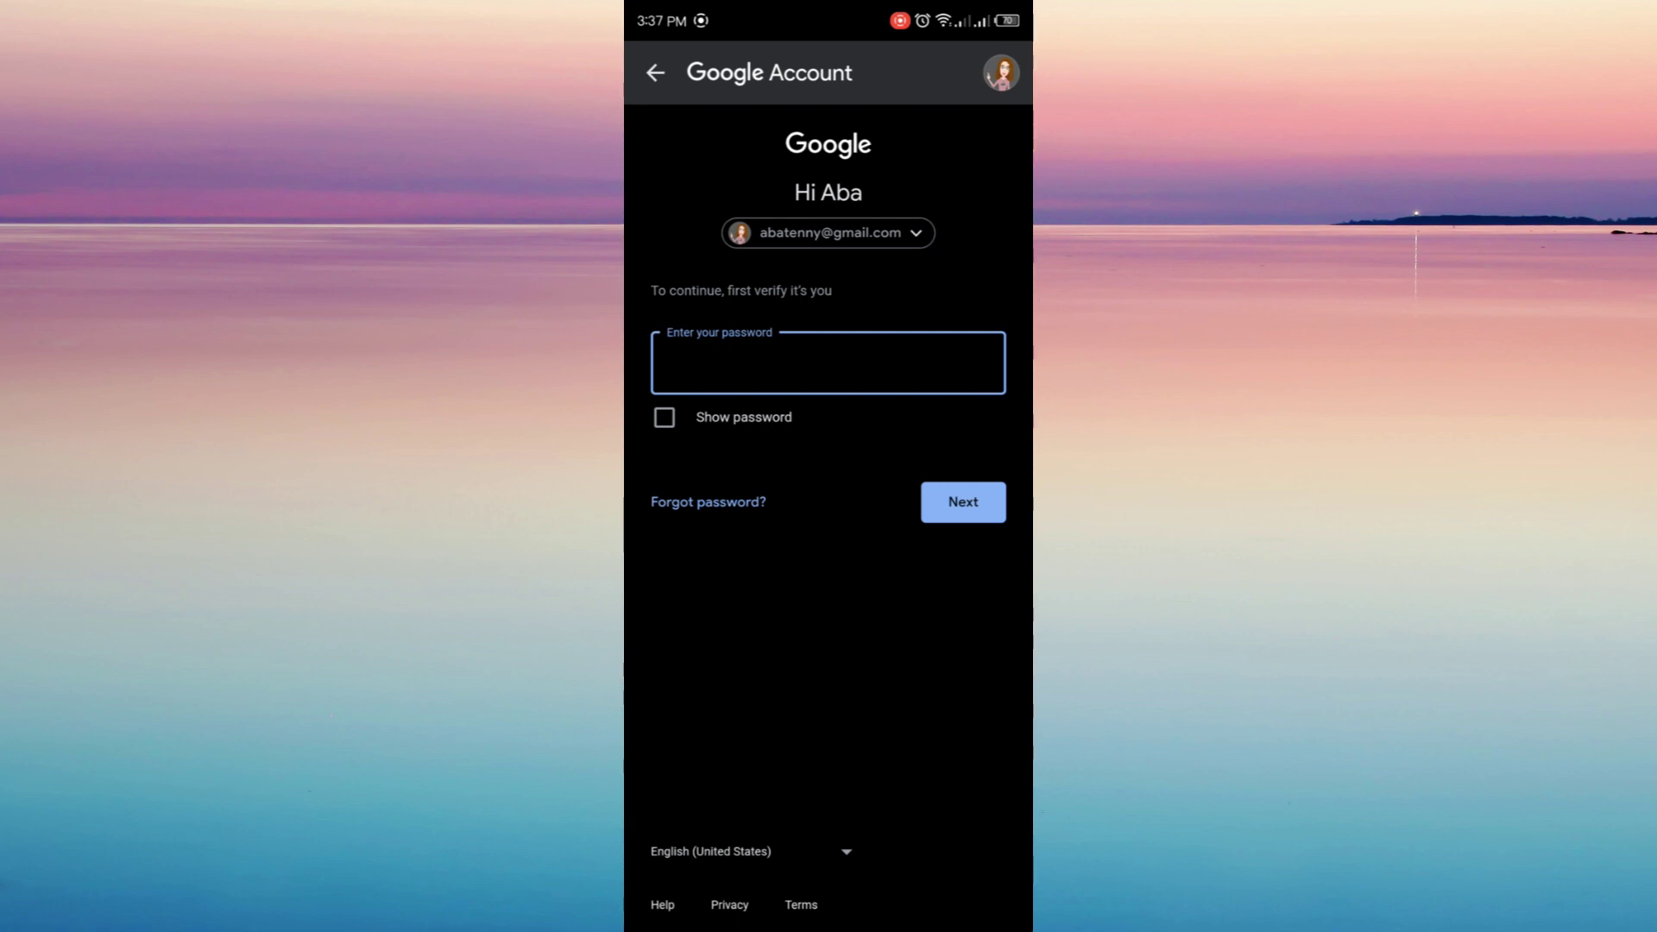
{"action": "type", "text": "********"}
Submit the account password and confirm Remove on the Remove family member? dialog
{"action": "key", "text": "Return"}
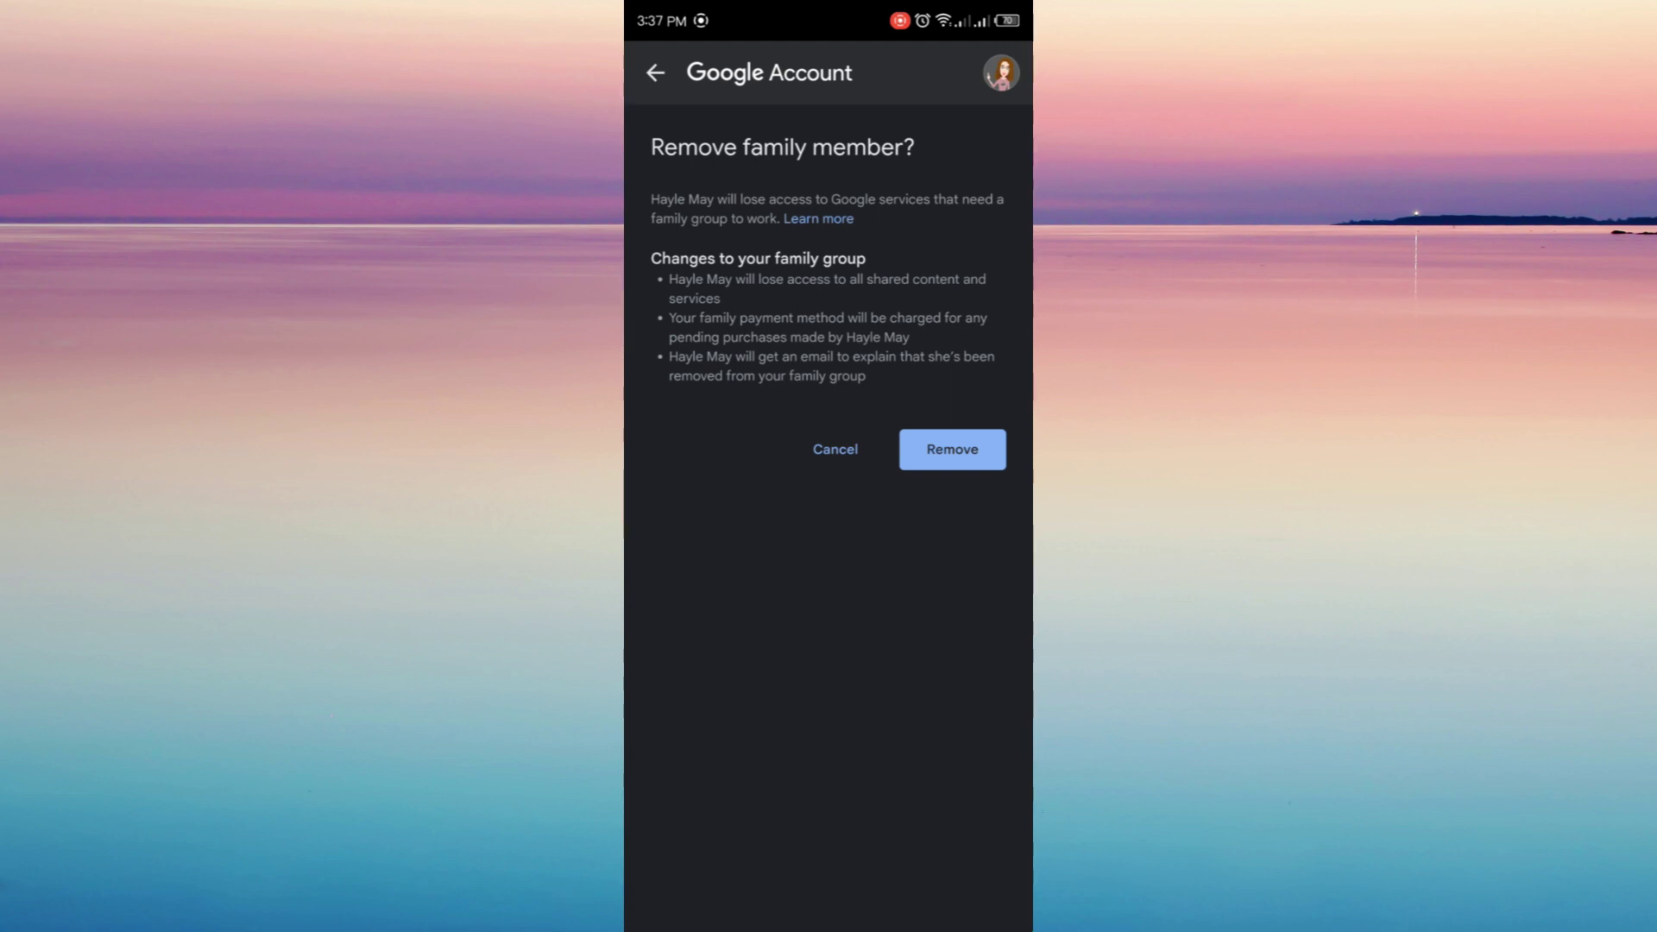
{"action": "left_click", "coordinate": [952, 449]}
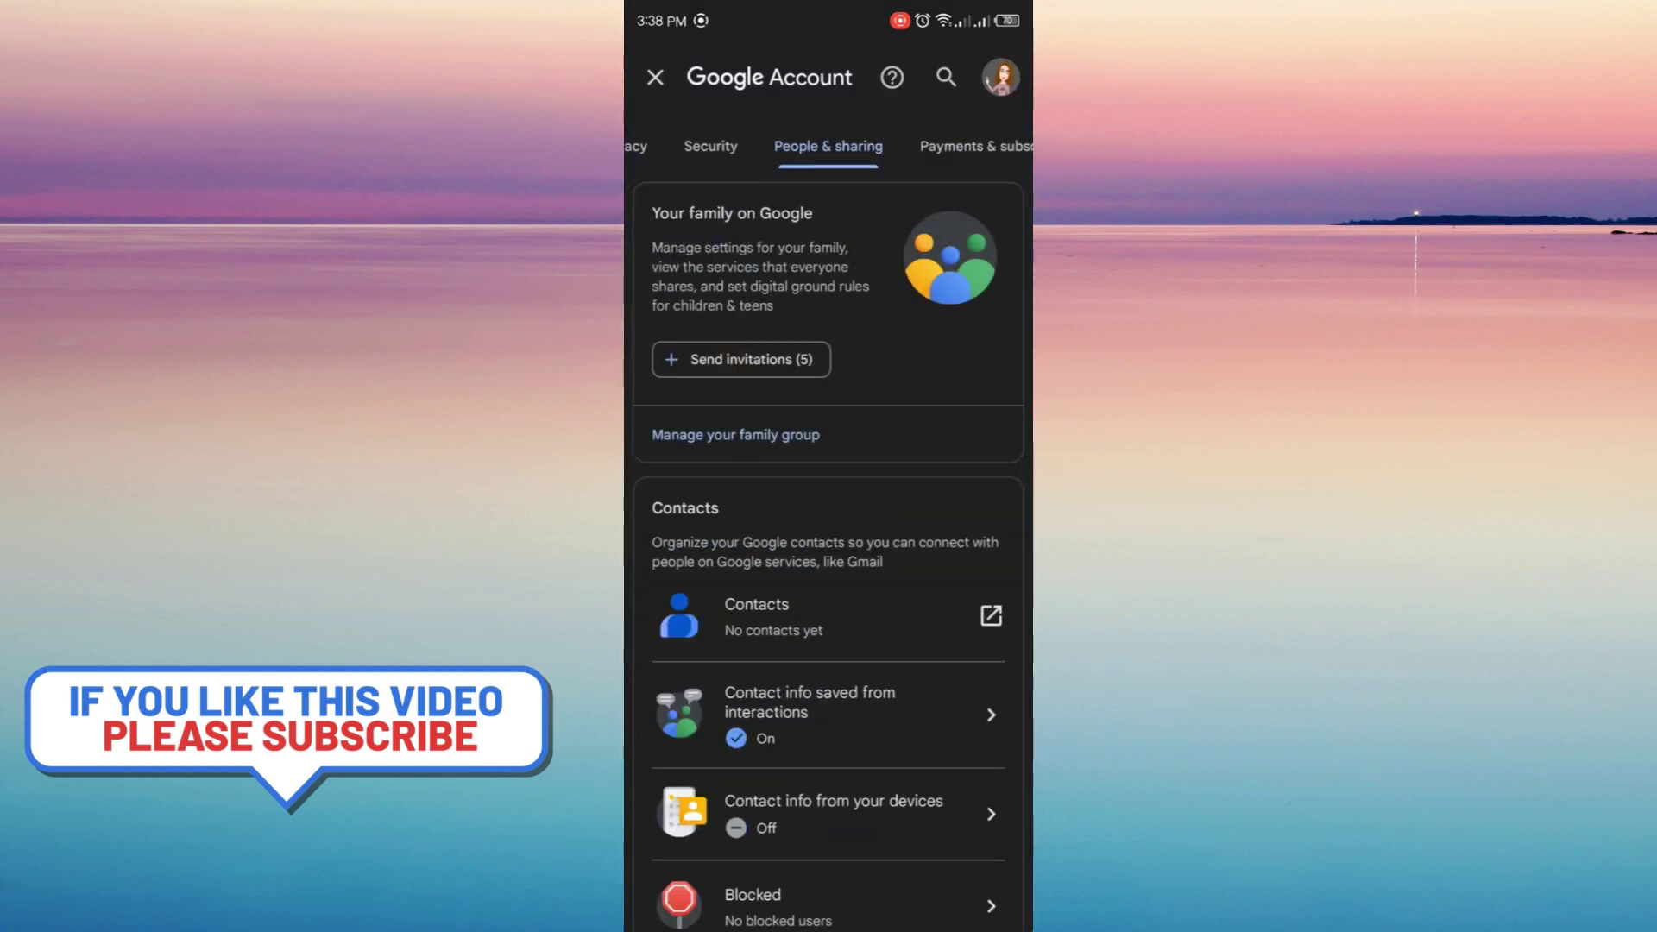
{"action": "scroll", "coordinate": [828, 518], "scroll_direction": "down", "scroll_amount": 2}
{"action": "scroll", "coordinate": [829, 517], "scroll_direction": "up", "scroll_amount": 3}
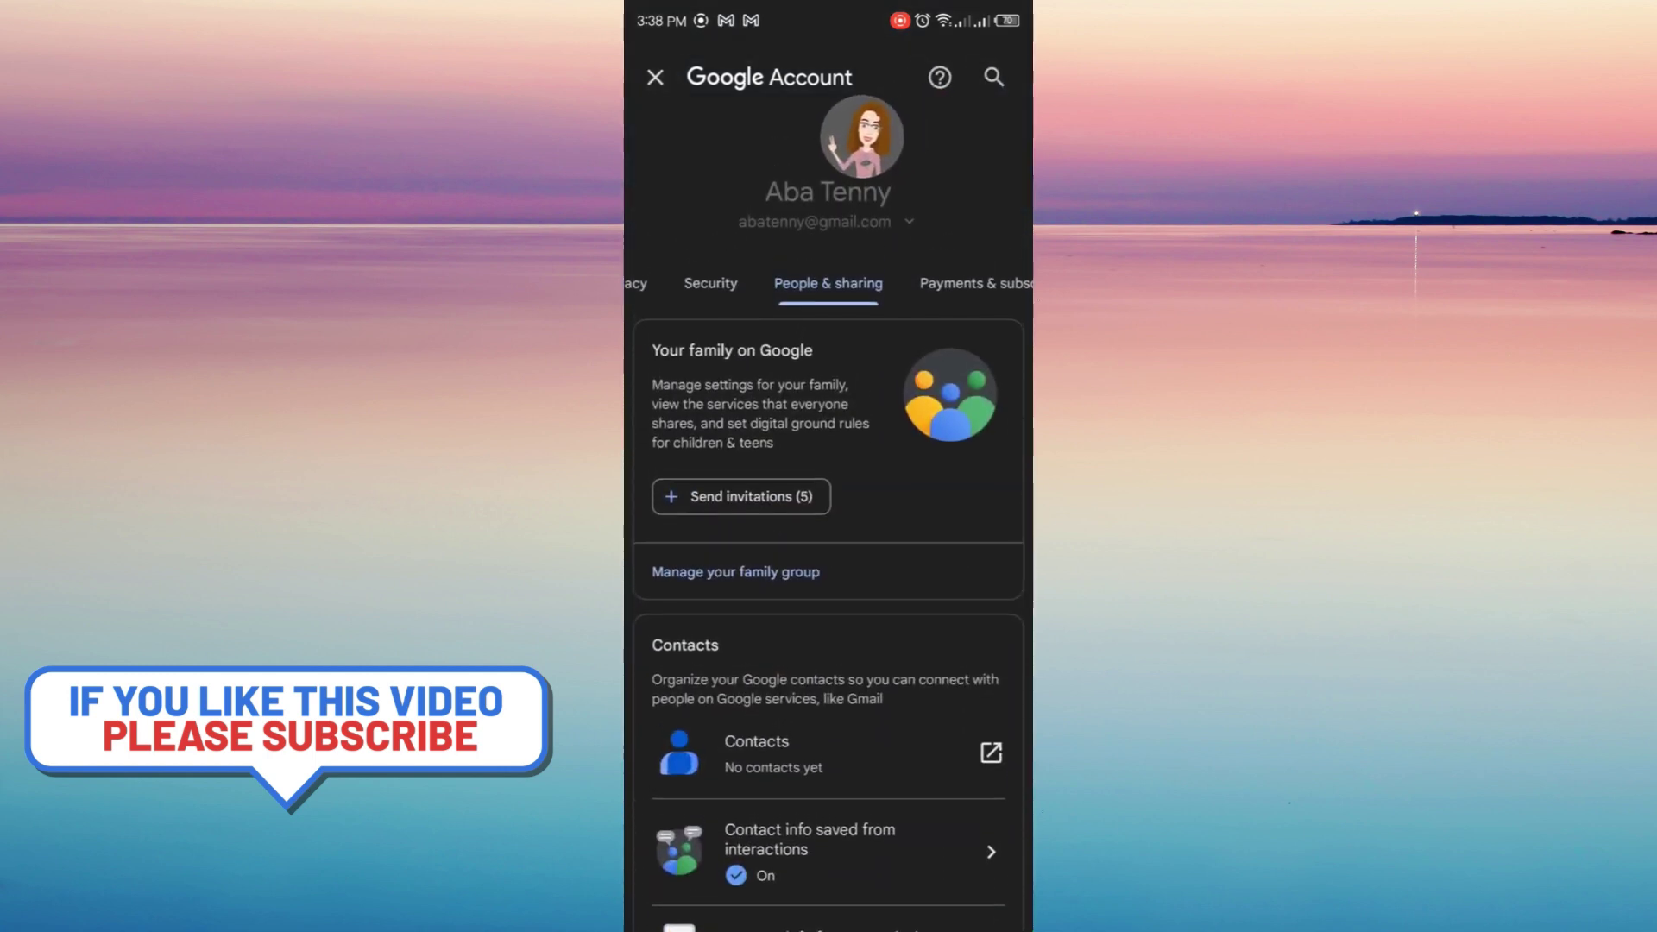
{"action": "scroll", "coordinate": [829, 518], "scroll_direction": "up", "scroll_amount": 1}
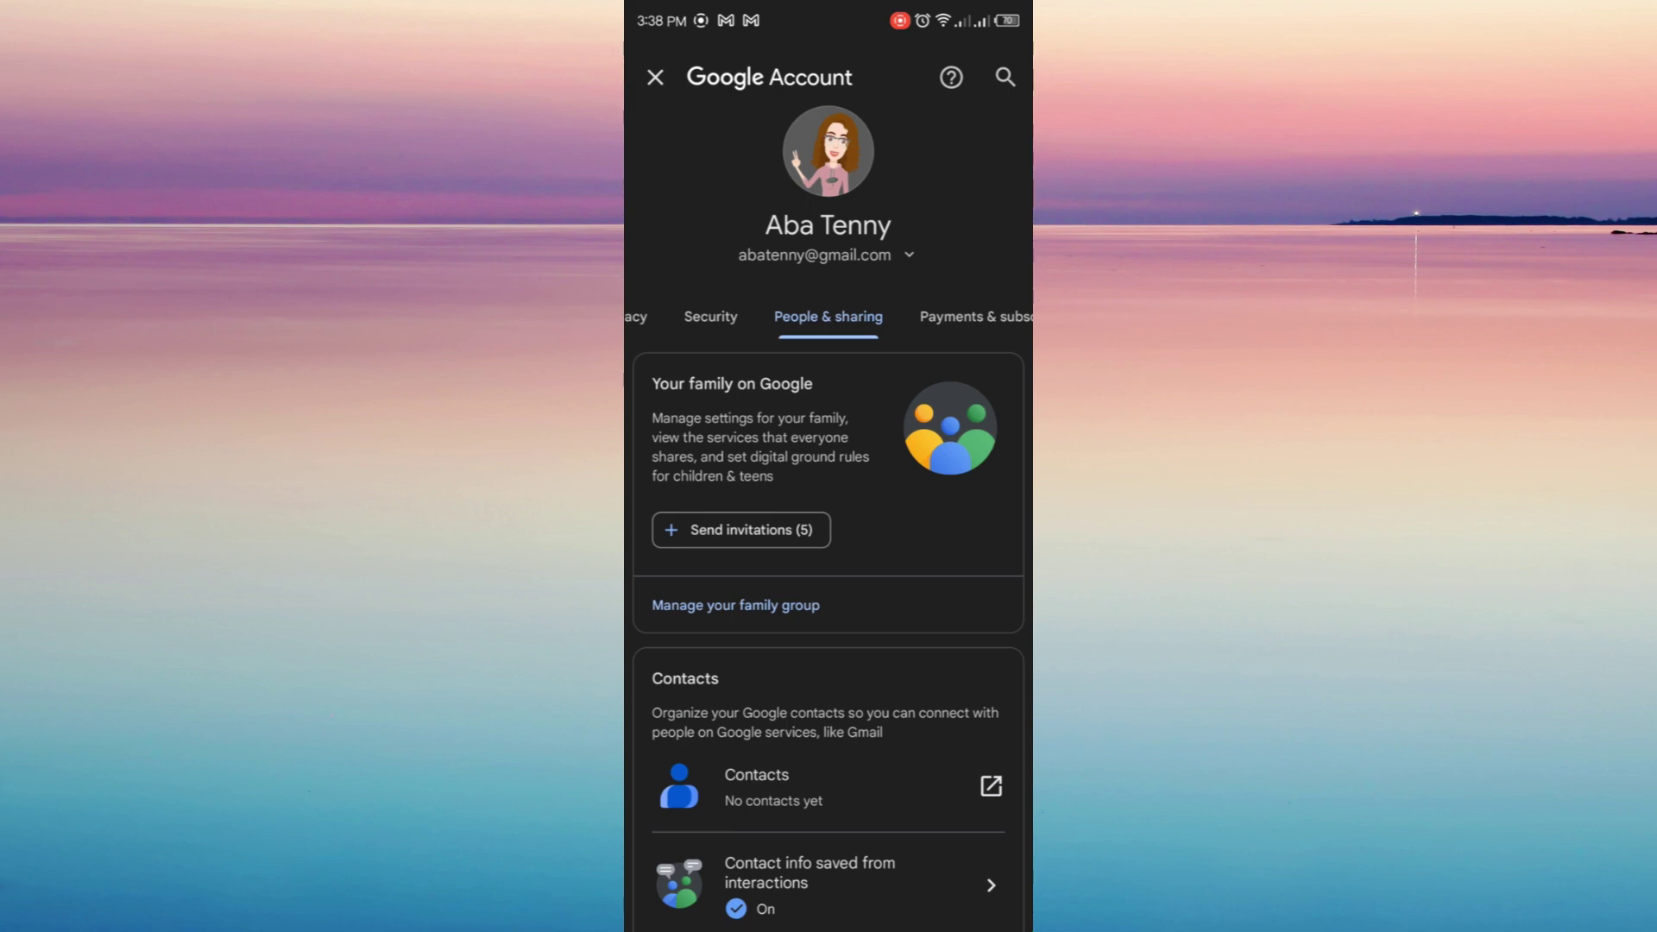
Open Manage your family group from People & sharing to check the remaining members
{"action": "left_click", "coordinate": [736, 605]}
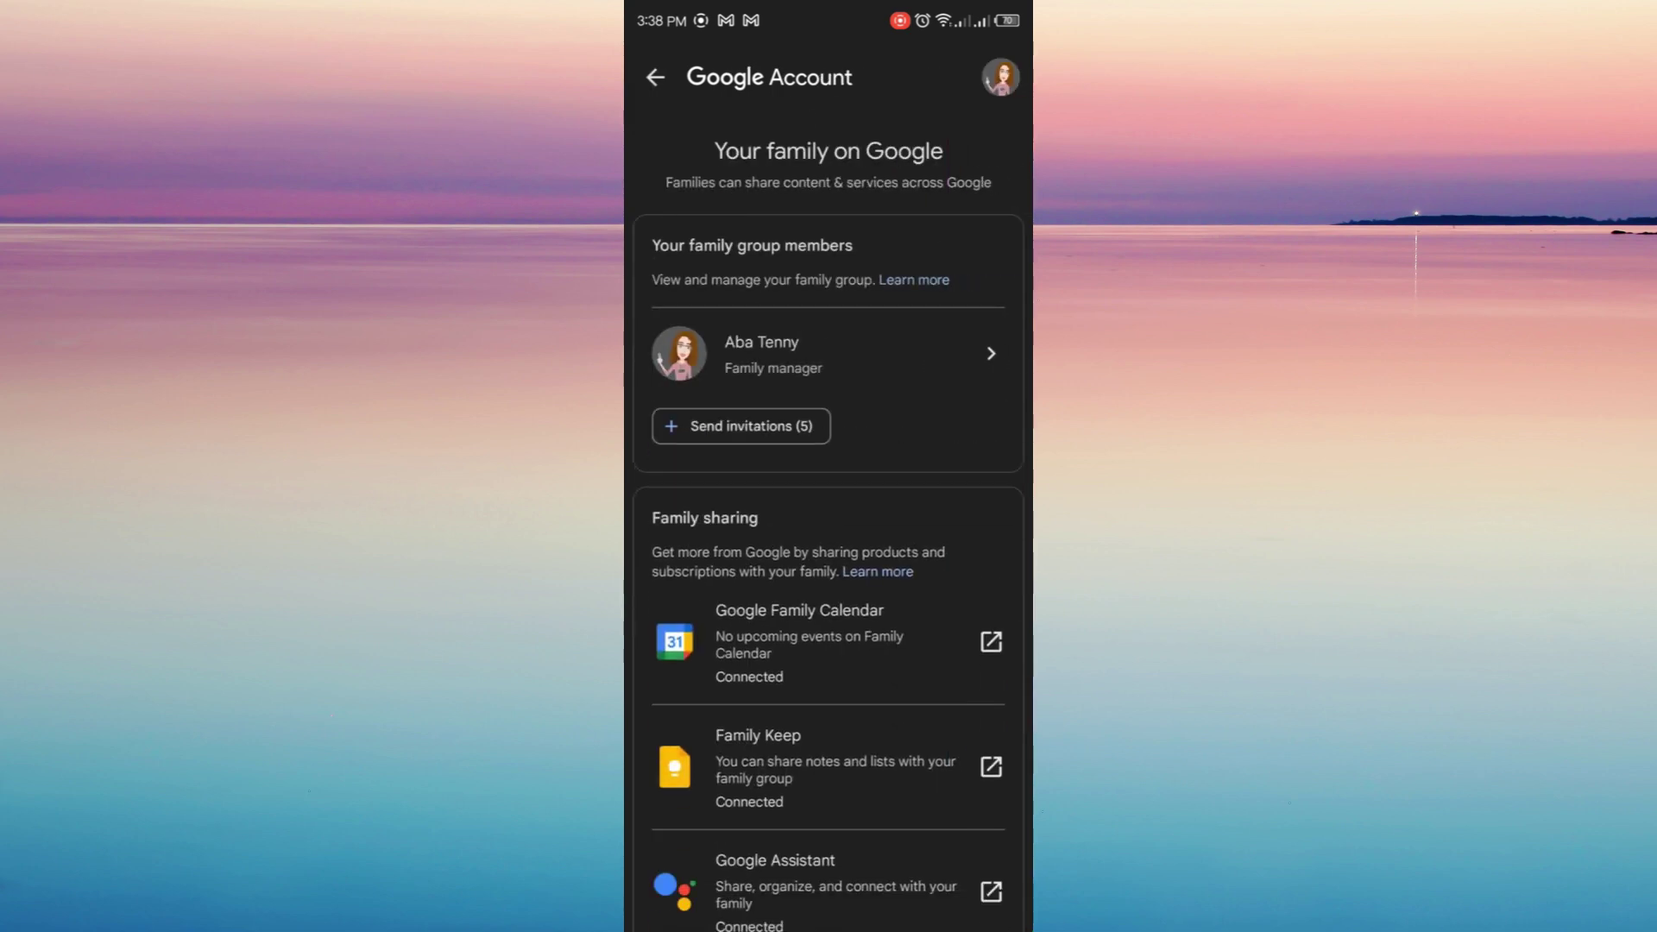
From the family manager's details, choose Delete family group and confirm Delete
{"action": "left_click", "coordinate": [828, 353]}
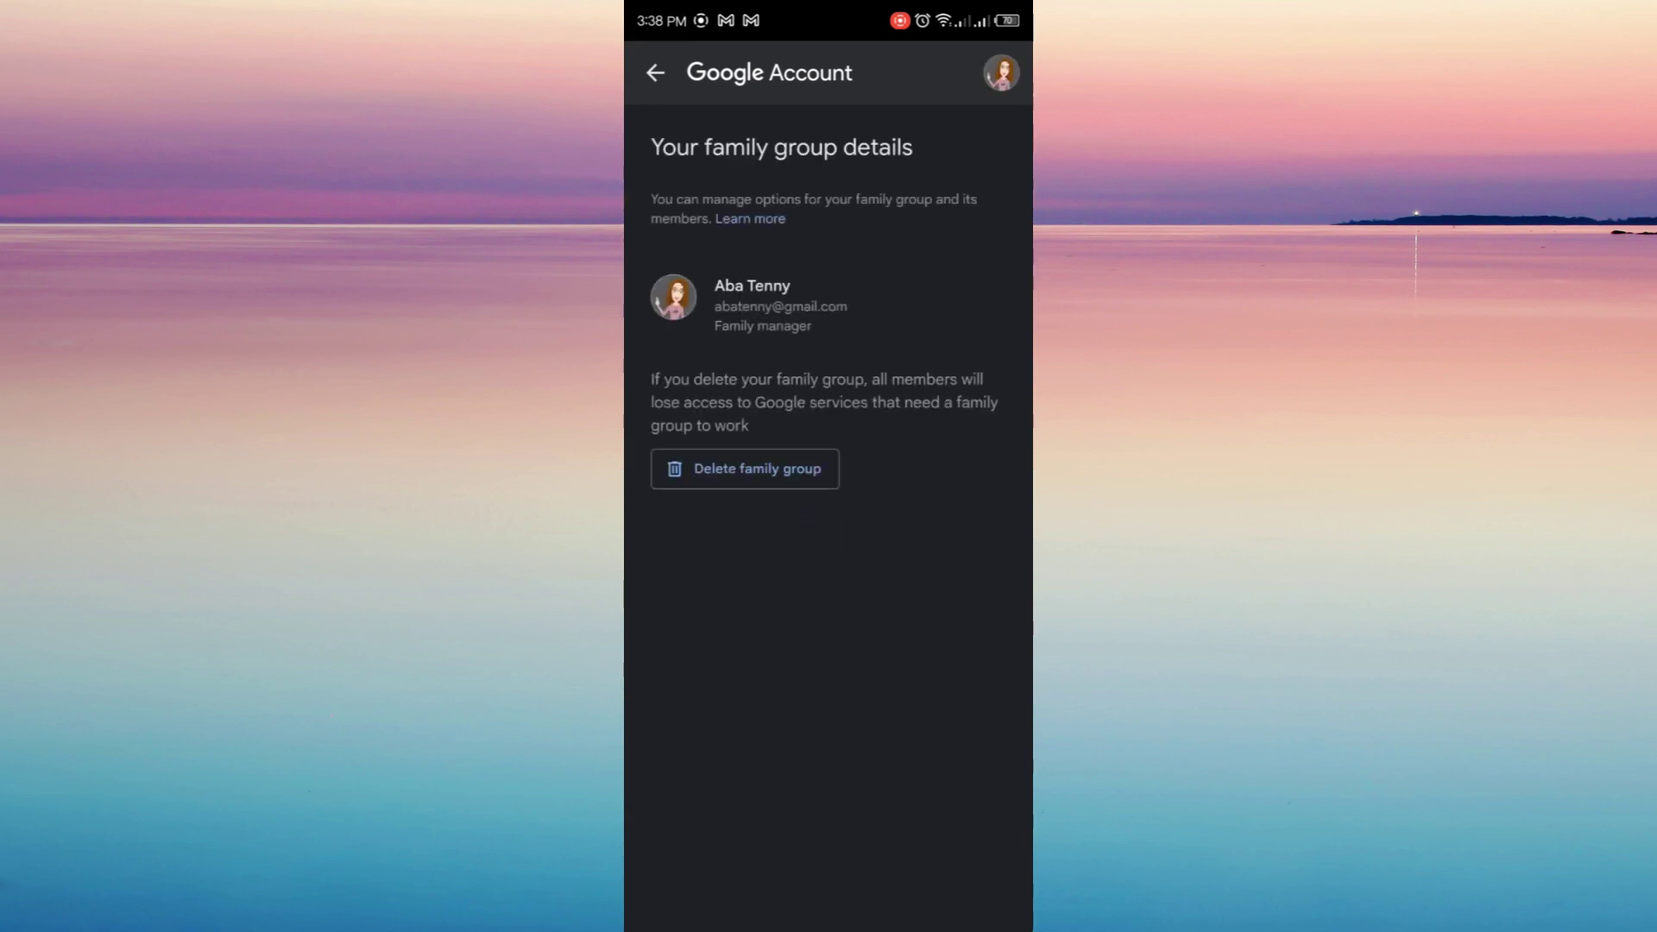
{"action": "left_click", "coordinate": [744, 469]}
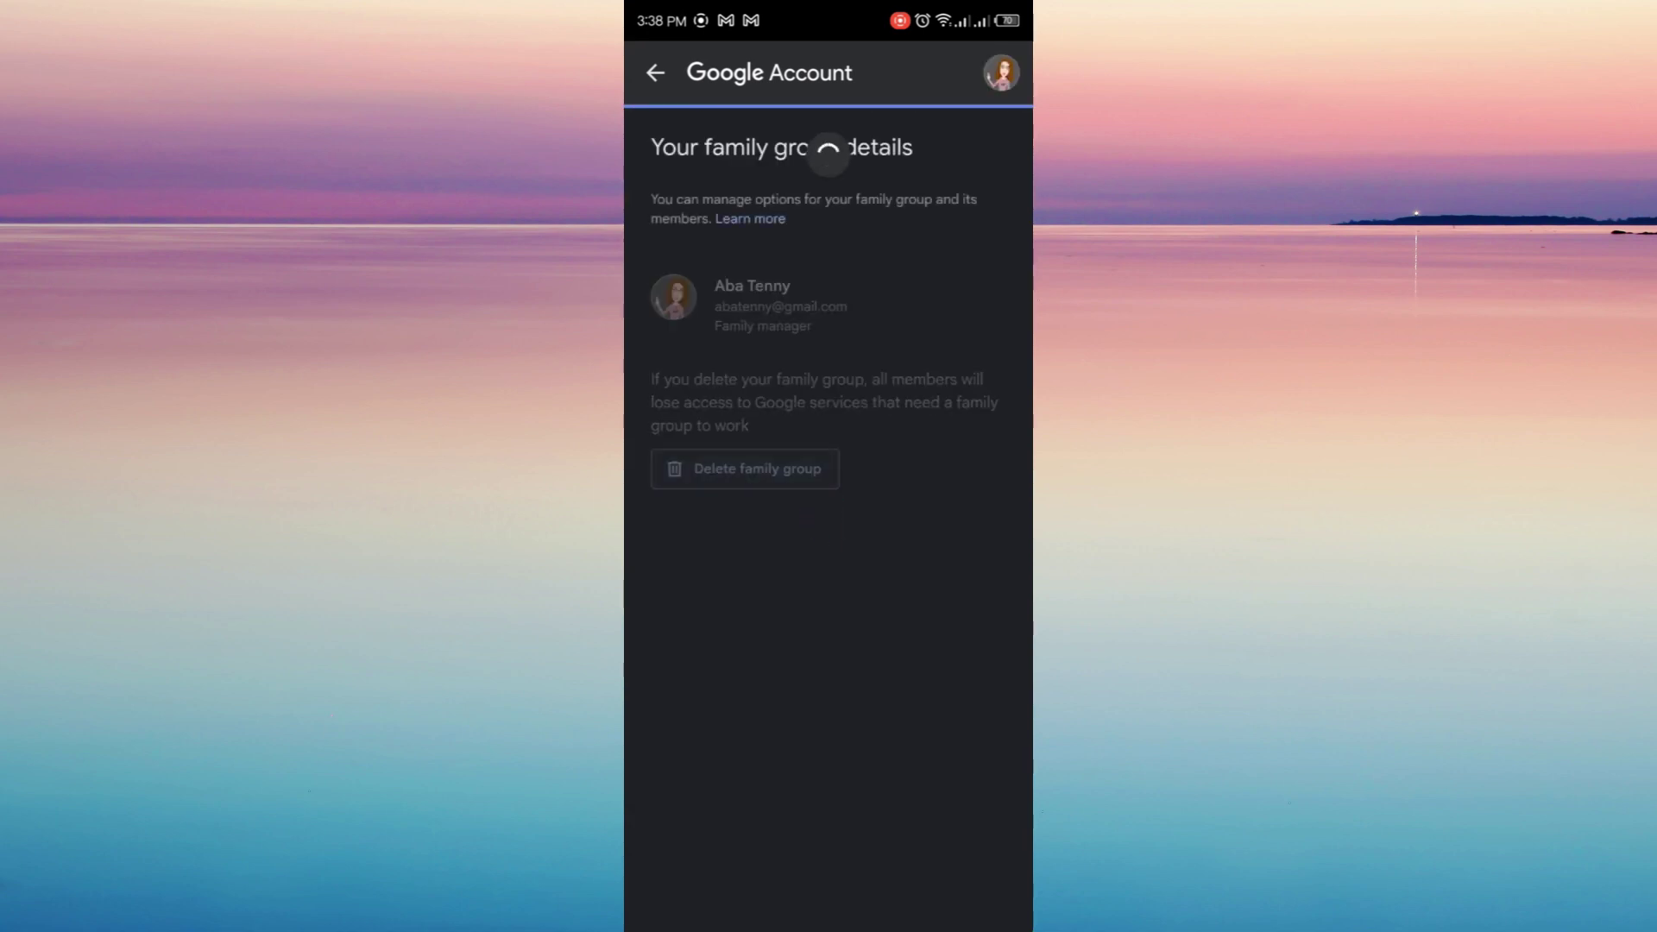
{"action": "left_click", "coordinate": [957, 487]}
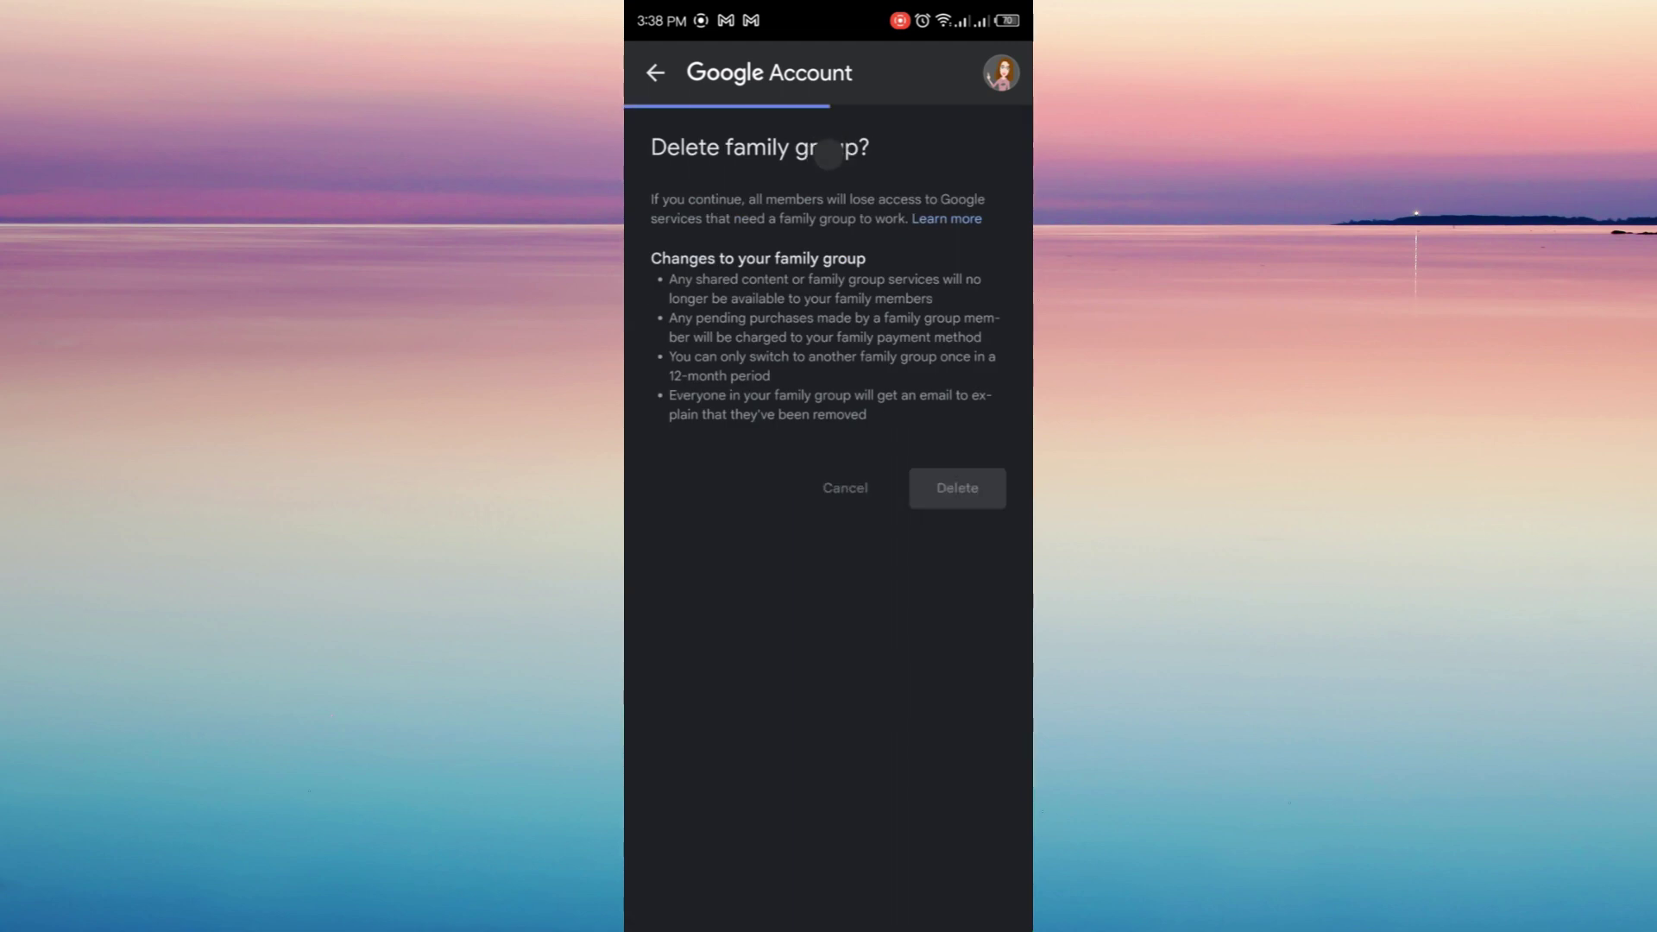